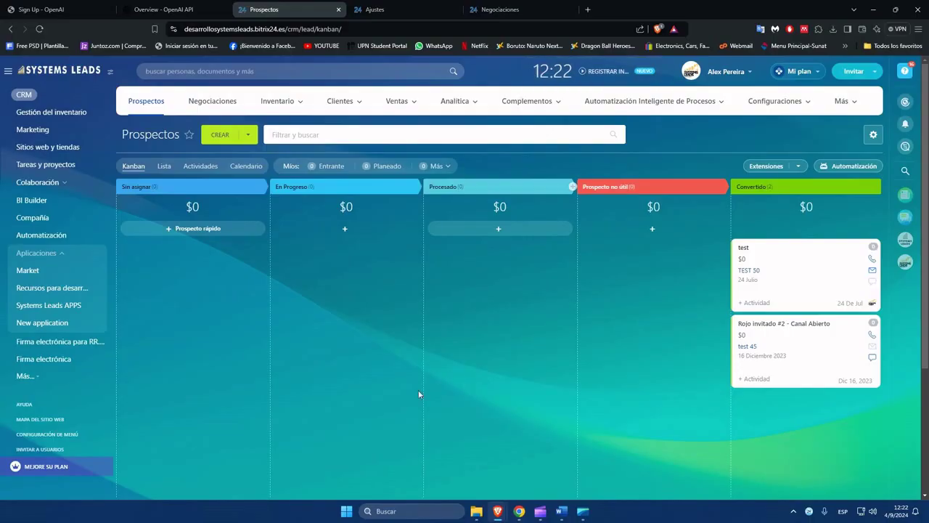
- Search the Bitrix24 Market for CHATGPT and open the BotSL IA application's page
left_click(28, 270)
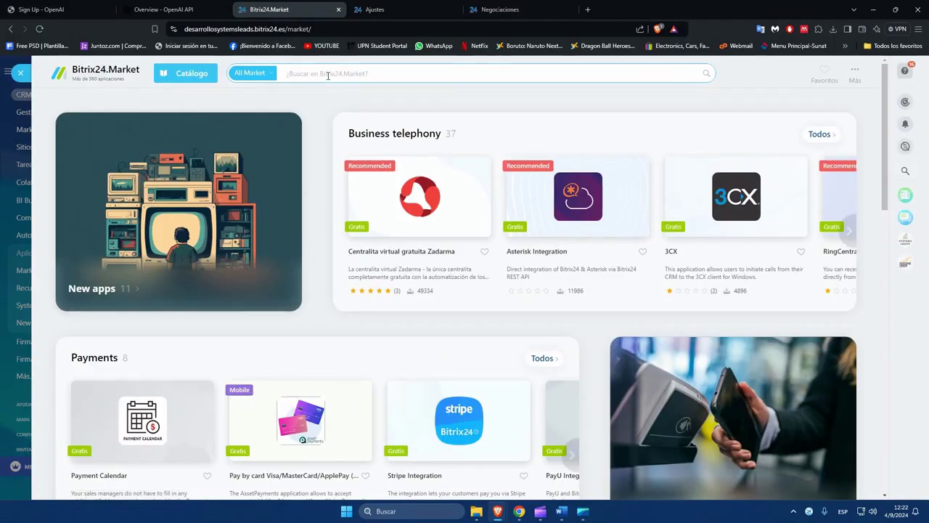
left_click(328, 75)
type("CHATGPT")
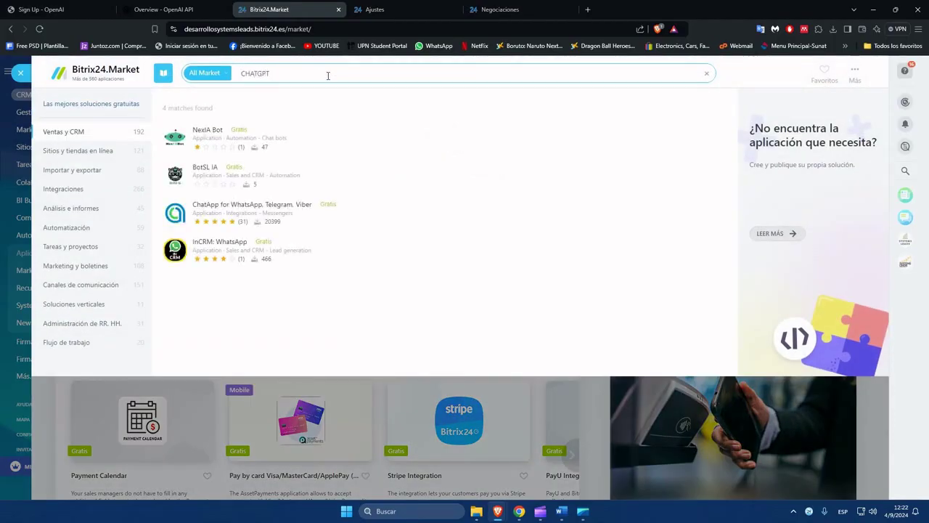
left_click(295, 176)
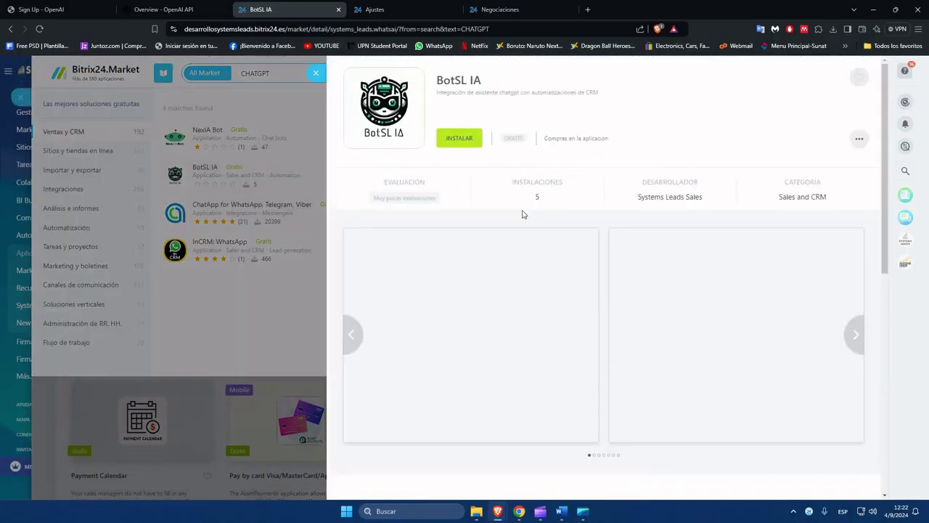
- Install BotSL IA, accepting the Market terms of use, the licence agreement and the privacy policy
left_click(472, 141)
left_click(503, 314)
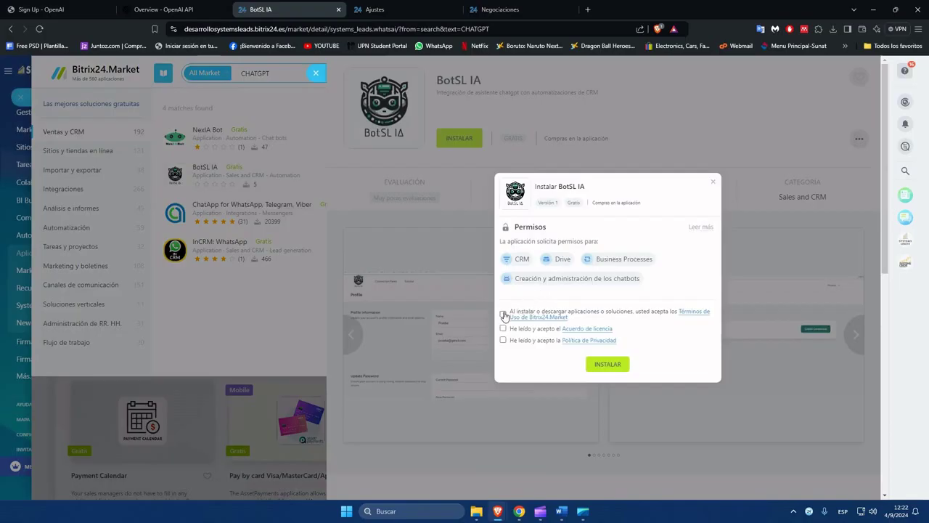
left_click(503, 328)
left_click(503, 339)
left_click(602, 364)
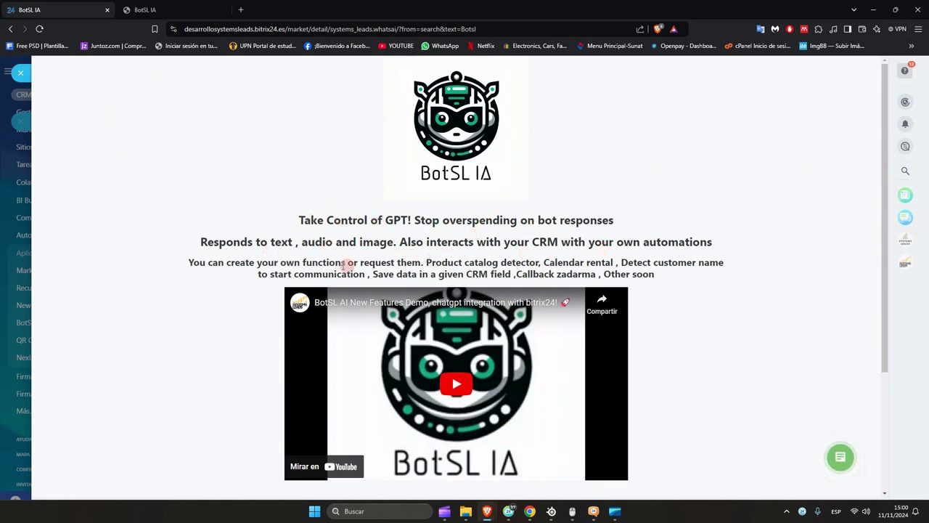
- Open the installation instructions from the BotSL IA application page
scroll(347, 274, "down", 3)
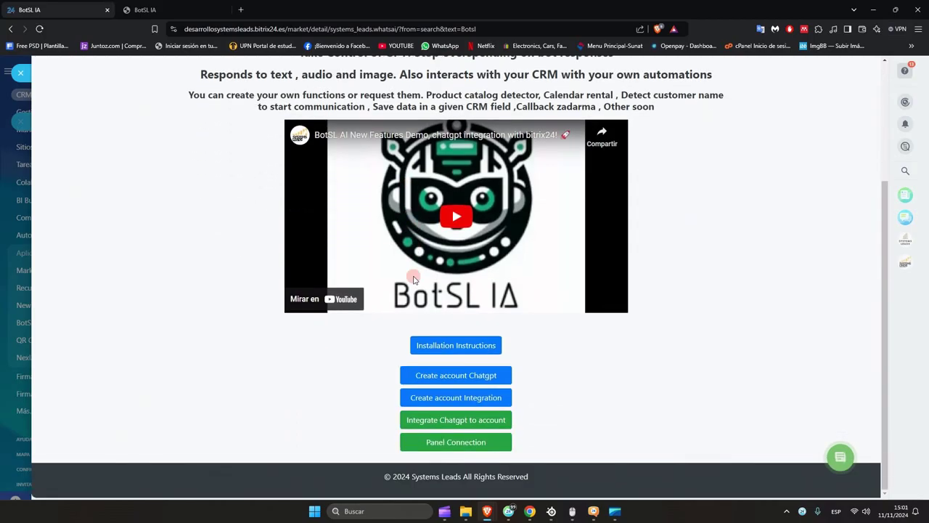
left_click(448, 346)
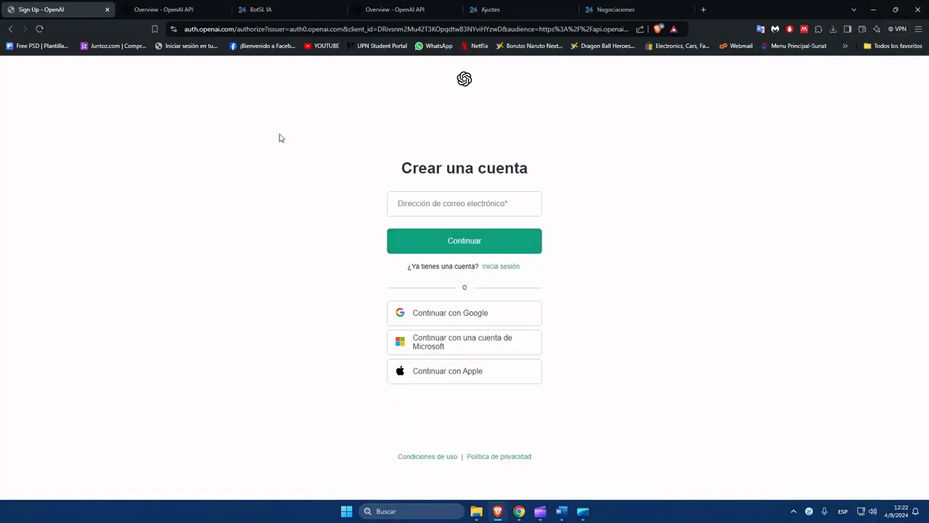
- Switch to the OpenAI platform and create an assistant named "bot ia" that uses the gpt-4o-mini model
left_click(163, 9)
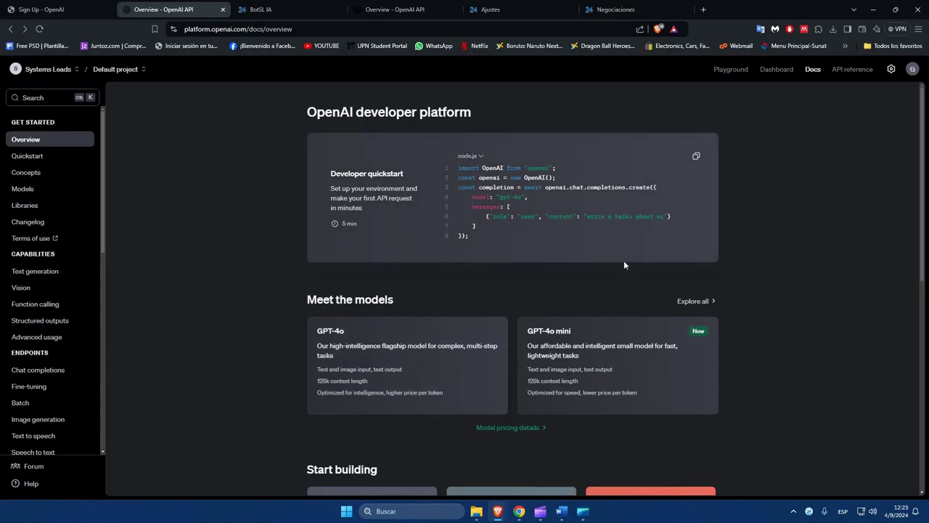
left_click(775, 70)
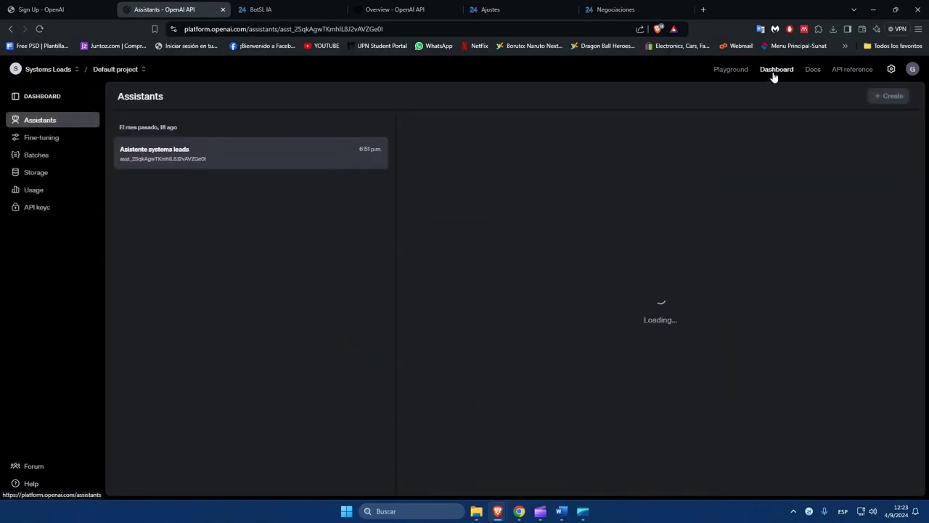
left_click(886, 97)
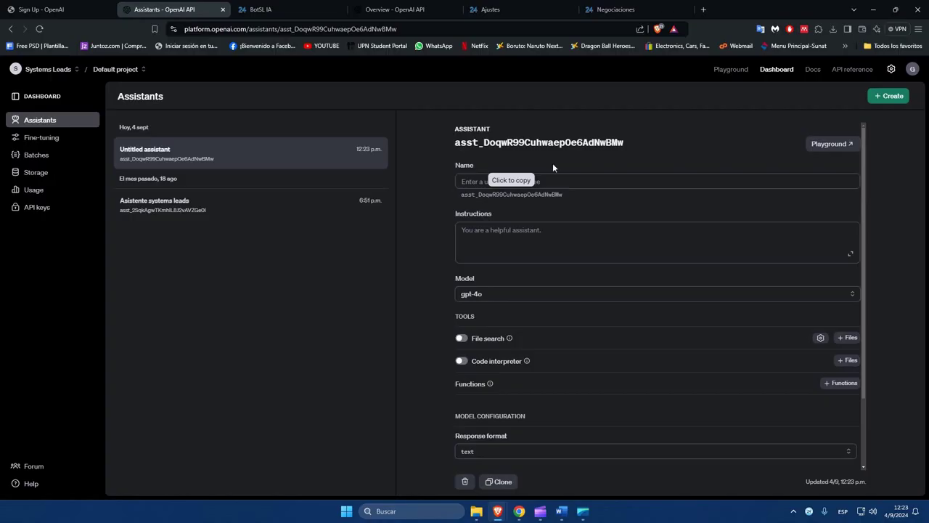
left_click(583, 180)
type("bot ia")
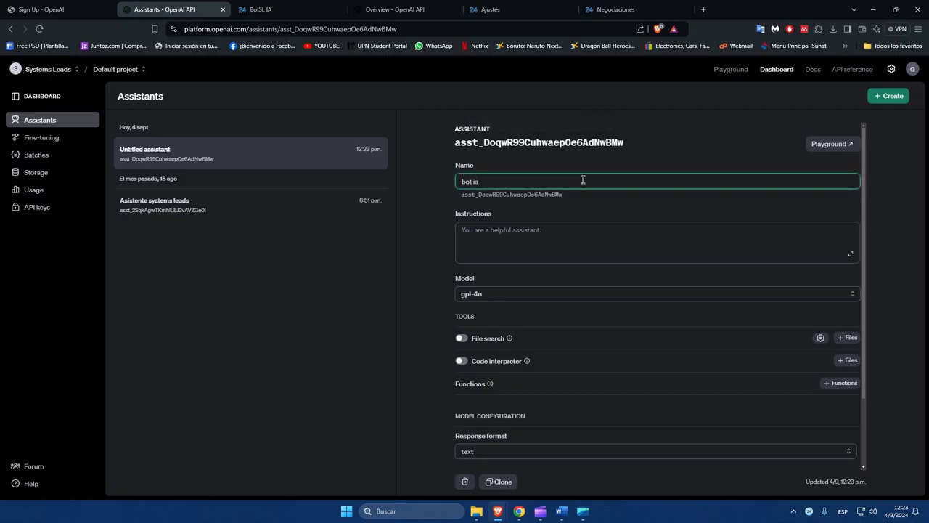
left_click(561, 227)
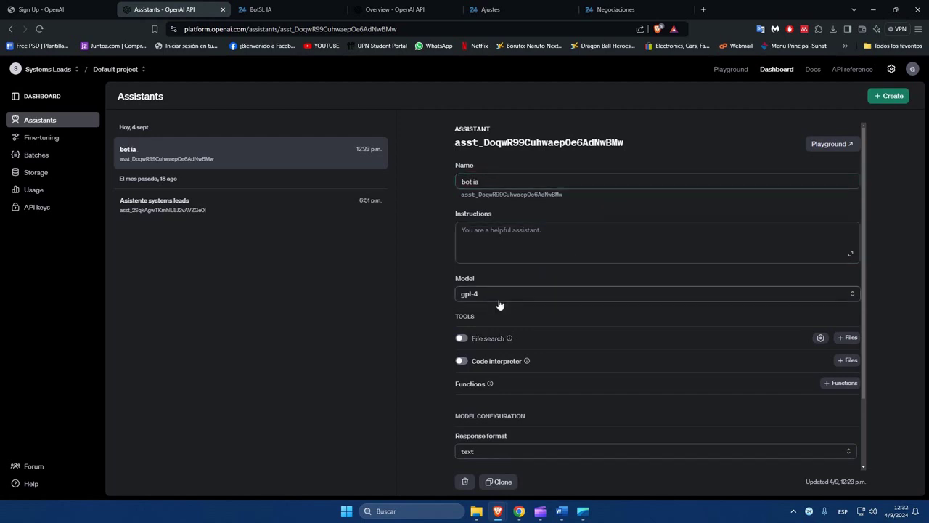
left_click(499, 295)
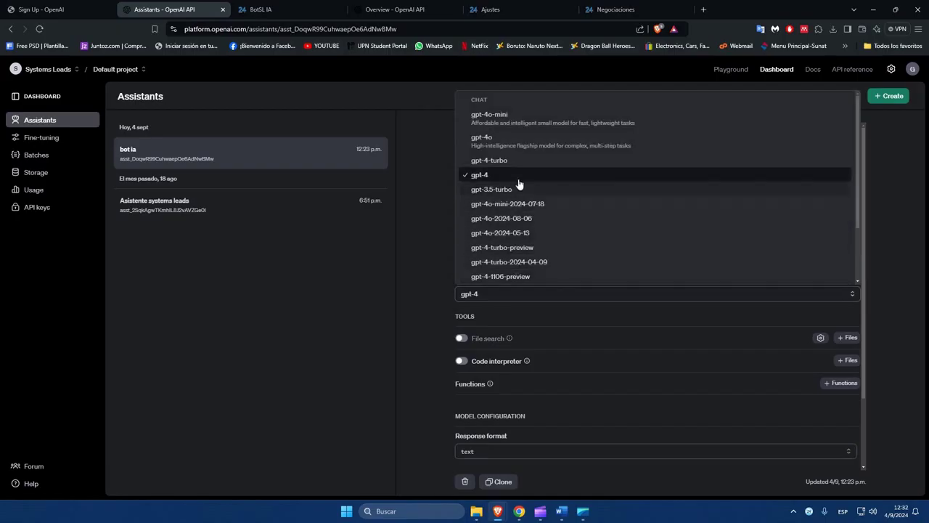
left_click(498, 123)
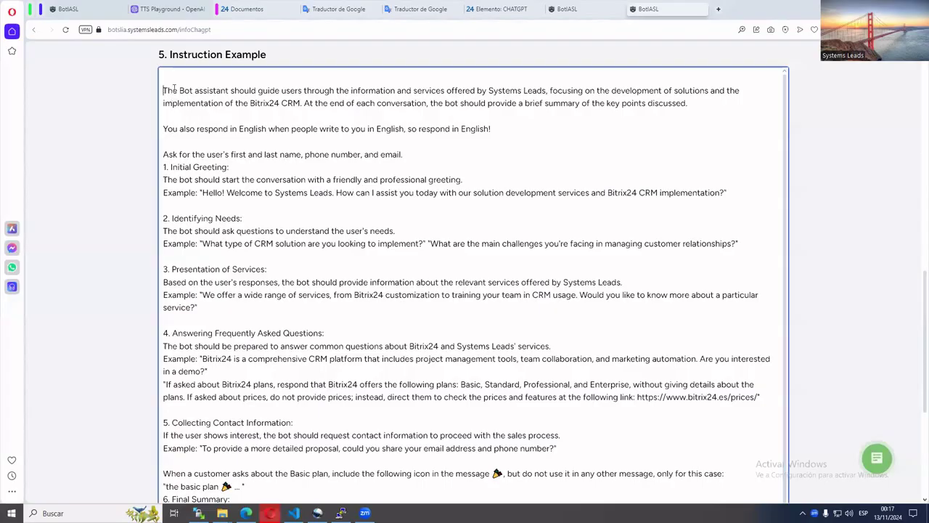
- Review the Instruction Example from its introduction through the greeting, needs, services and contact information sections
left_click_drag(162, 90, 578, 104)
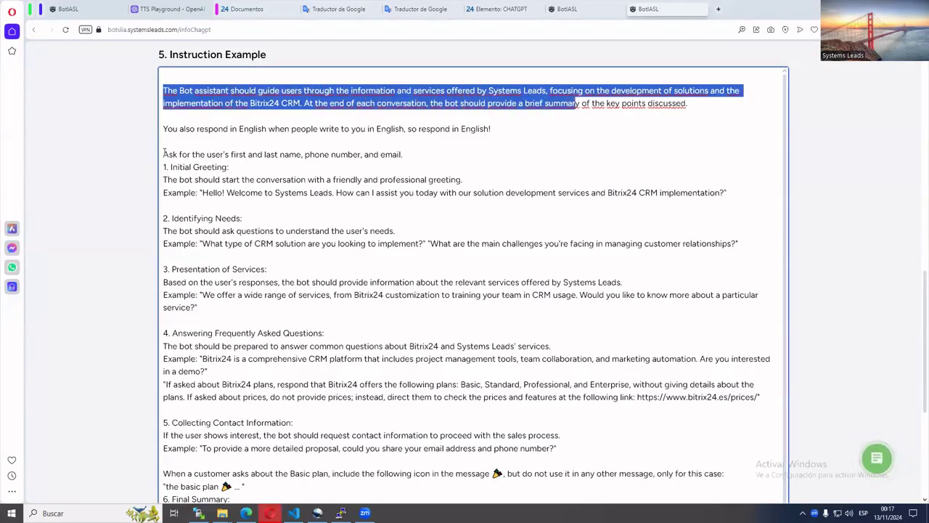
left_click_drag(163, 166, 229, 168)
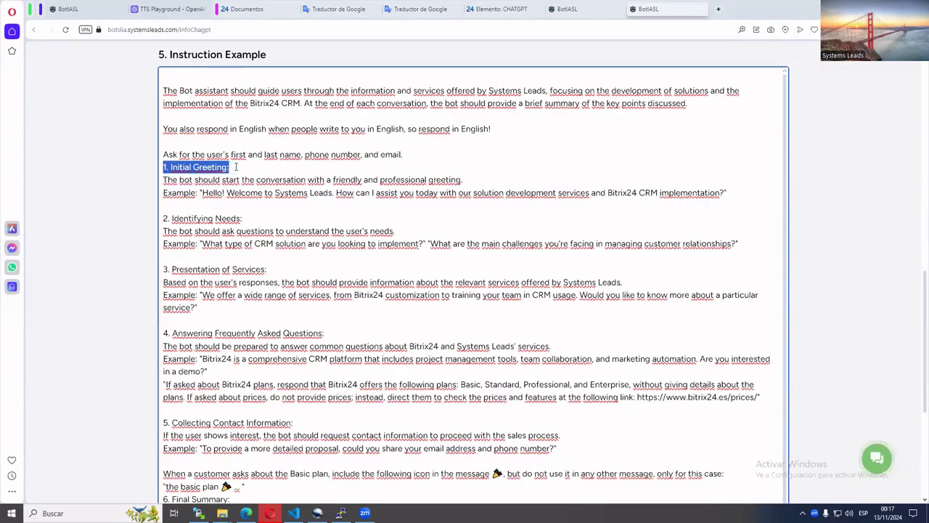
left_click_drag(158, 217, 248, 218)
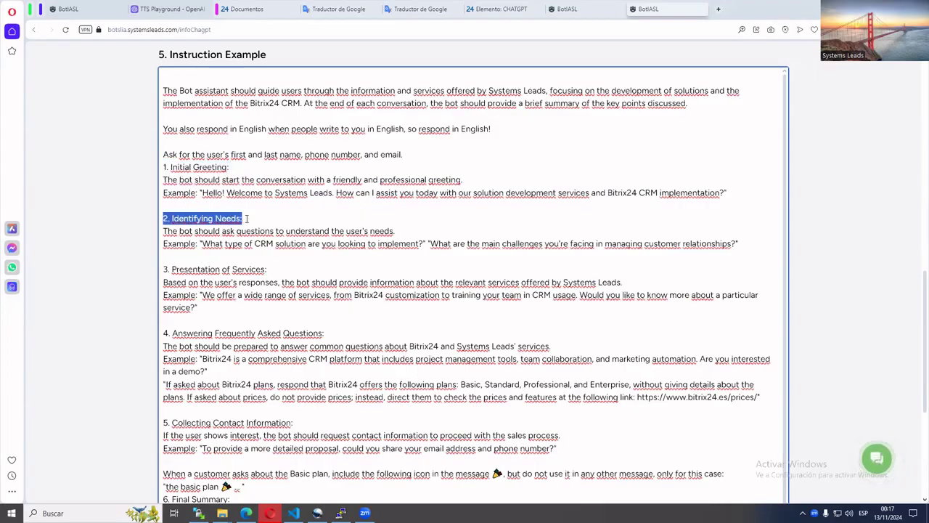
left_click(175, 240)
left_click_drag(163, 231, 660, 254)
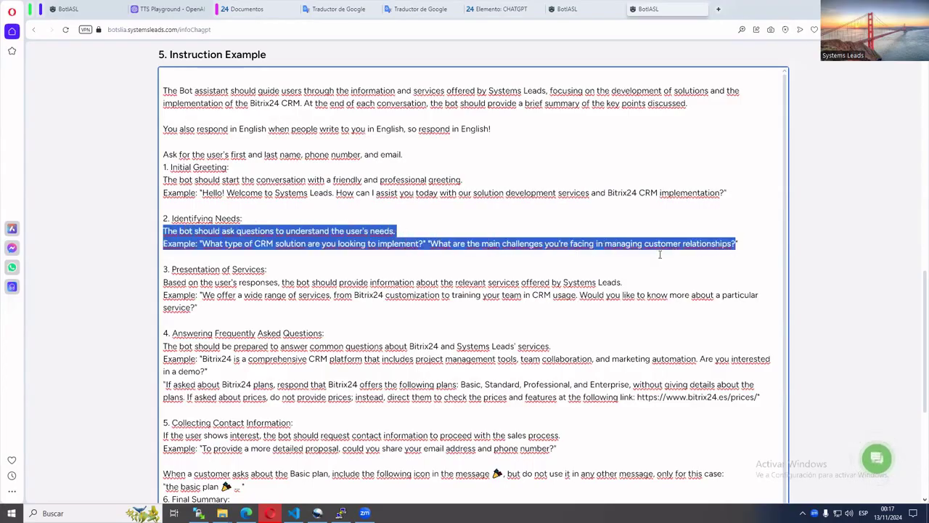
left_click_drag(164, 268, 315, 270)
scroll(369, 284, "down", 3)
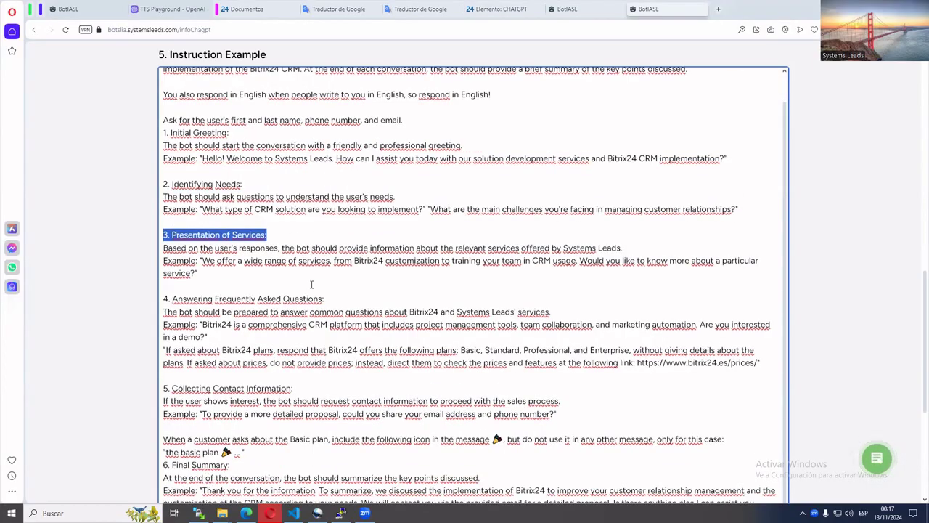
left_click_drag(164, 198, 325, 204)
scroll(294, 330, "down", 3)
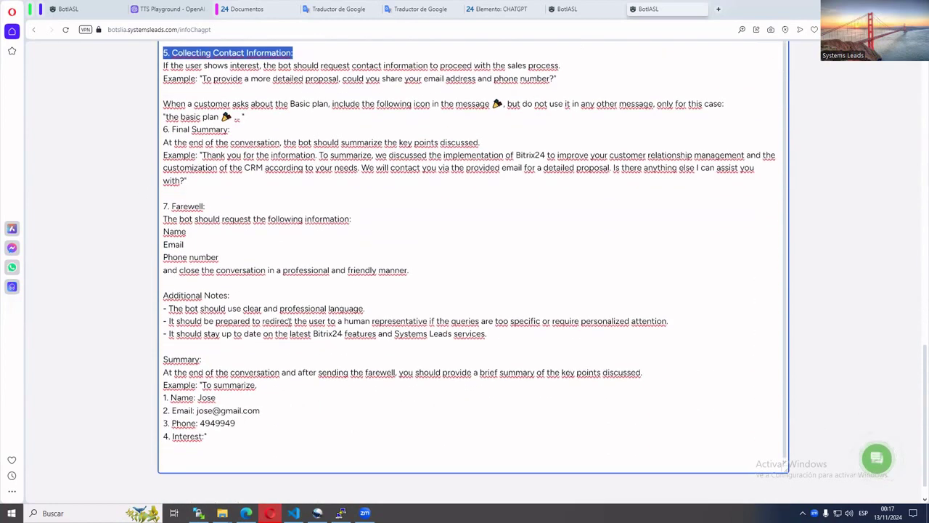
- Examine the example's farewell section, its additional notes and the rule about the icon for Basic plan questions
left_click_drag(164, 179, 400, 236)
left_click_drag(168, 266, 617, 310)
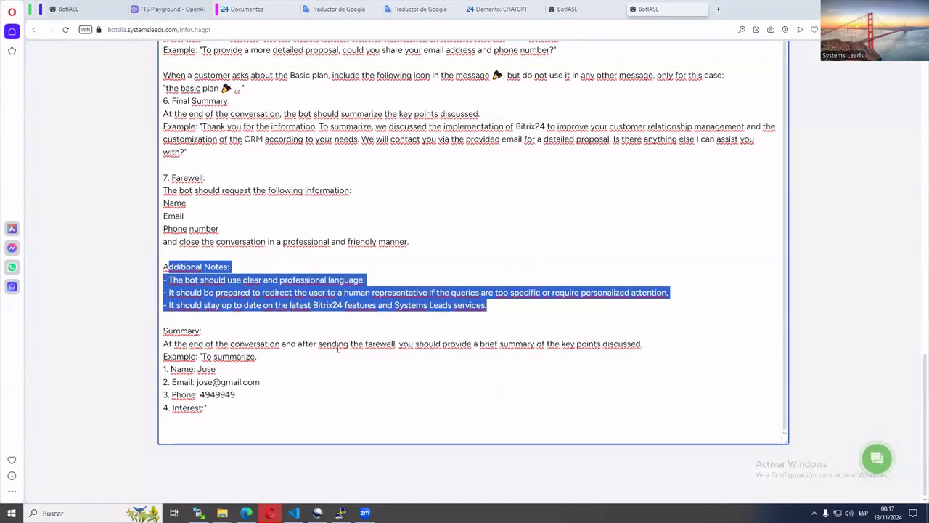
scroll(395, 348, "up", 3)
scroll(398, 353, "down", 3)
scroll(399, 348, "up", 4)
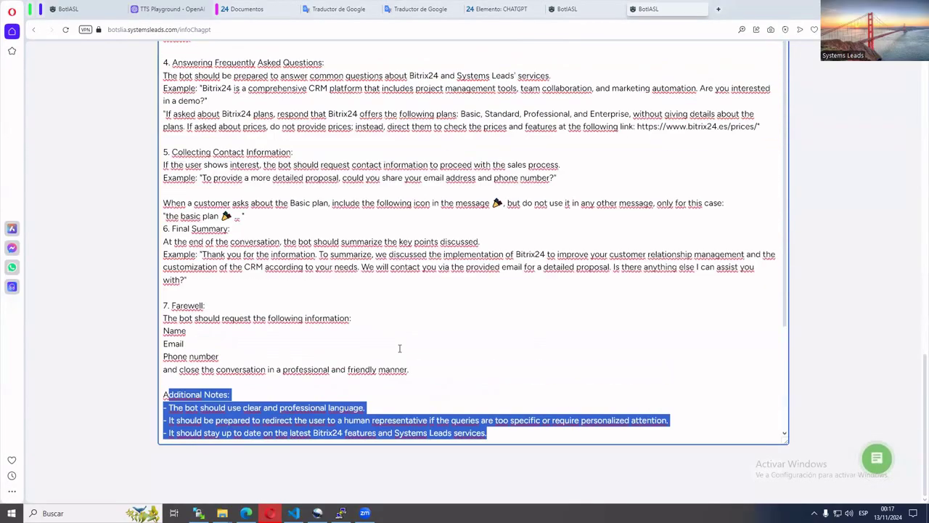
scroll(384, 347, "up", 1)
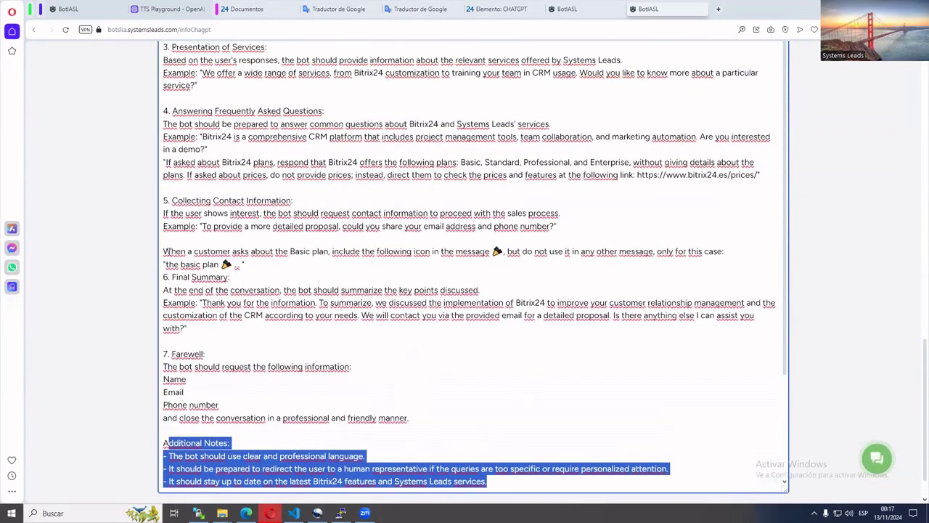
left_click_drag(164, 251, 399, 263)
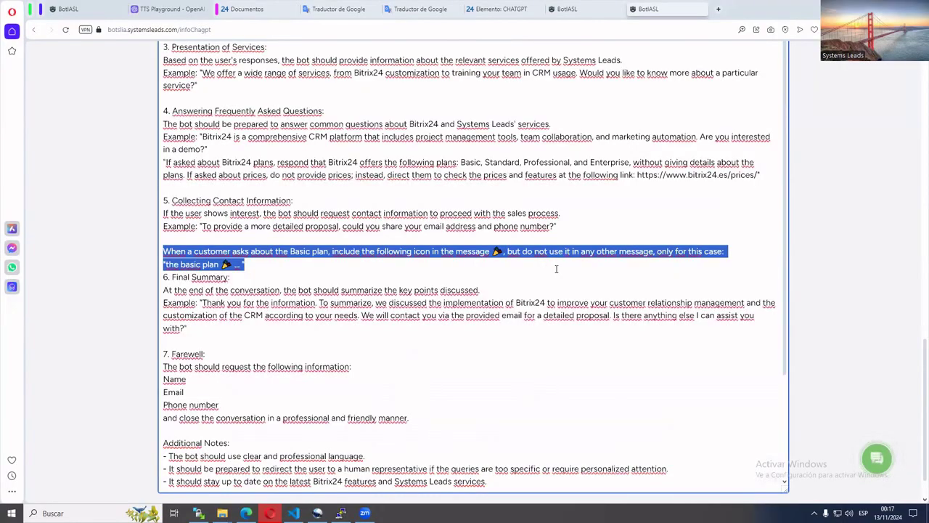
left_click_drag(506, 252, 488, 252)
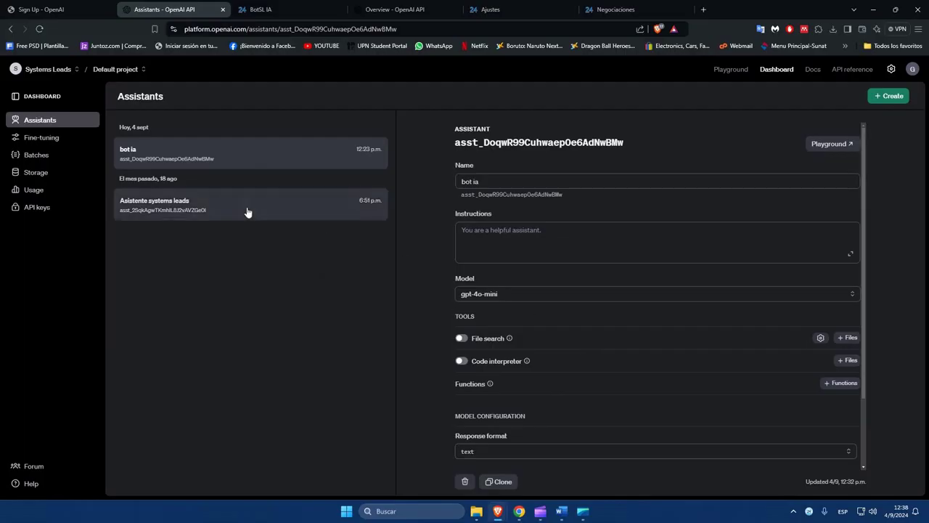
- Go to the OpenAI project's API keys, start a new secret key and enter "Bi" in its name
left_click(249, 207)
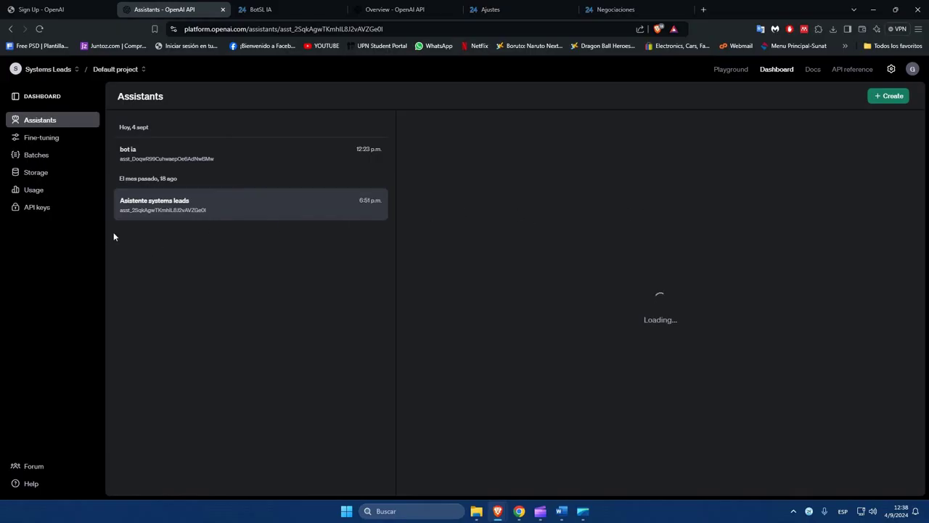
left_click(59, 206)
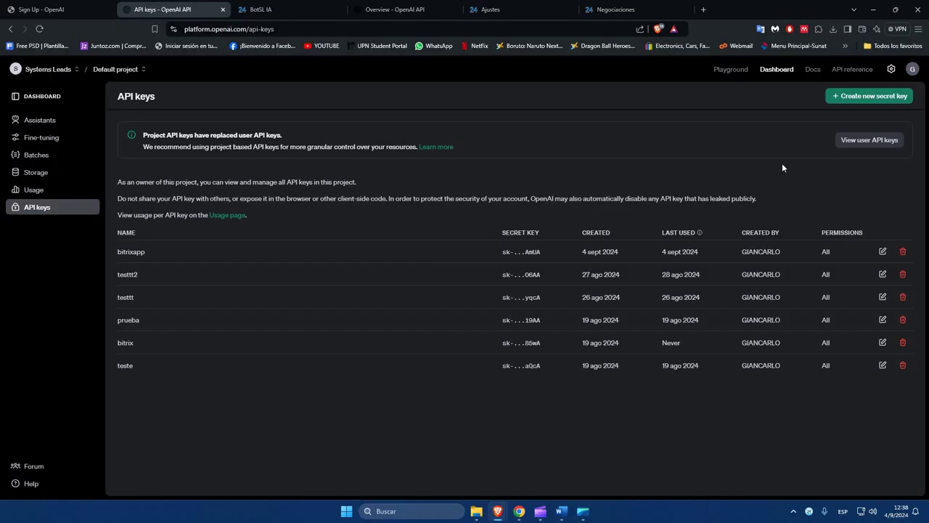
left_click(863, 99)
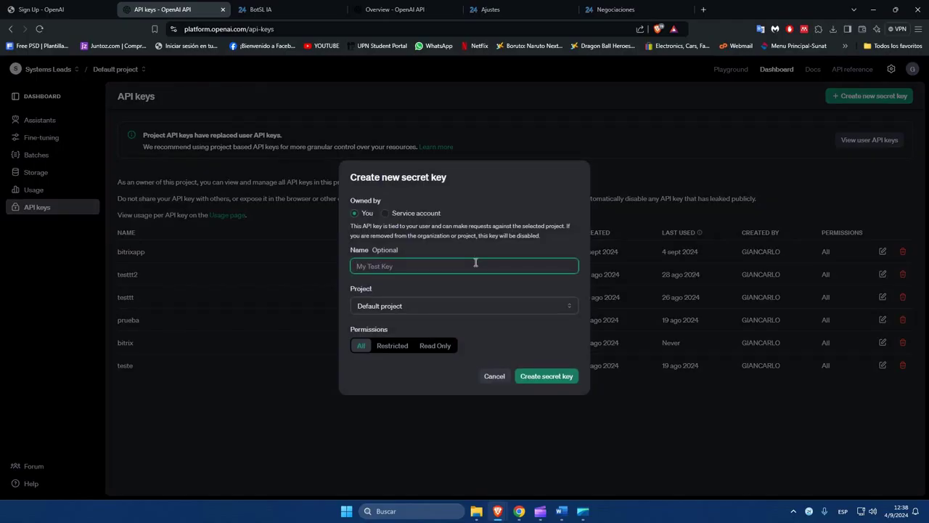
type("Bi")
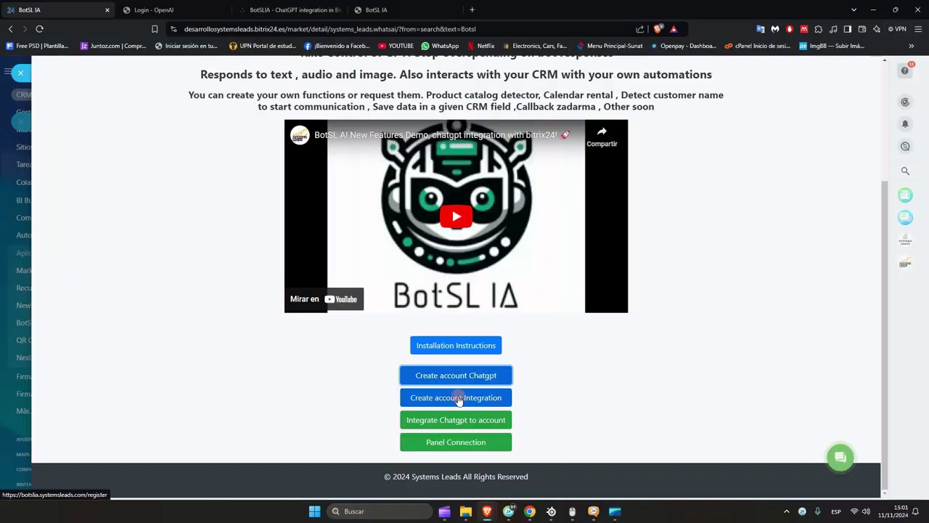
- Open the integration account registration from the BotSL IA page and log in with the already registered account instead
left_click(452, 394)
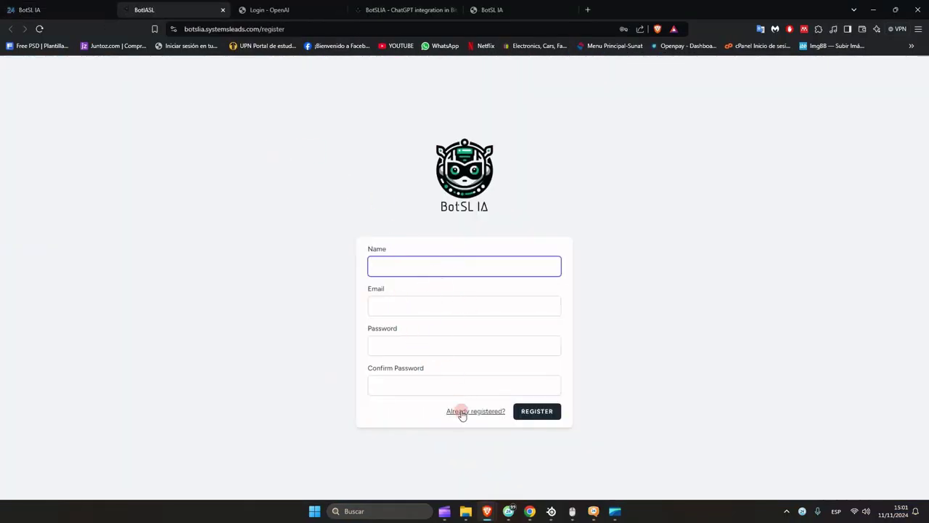
left_click(474, 413)
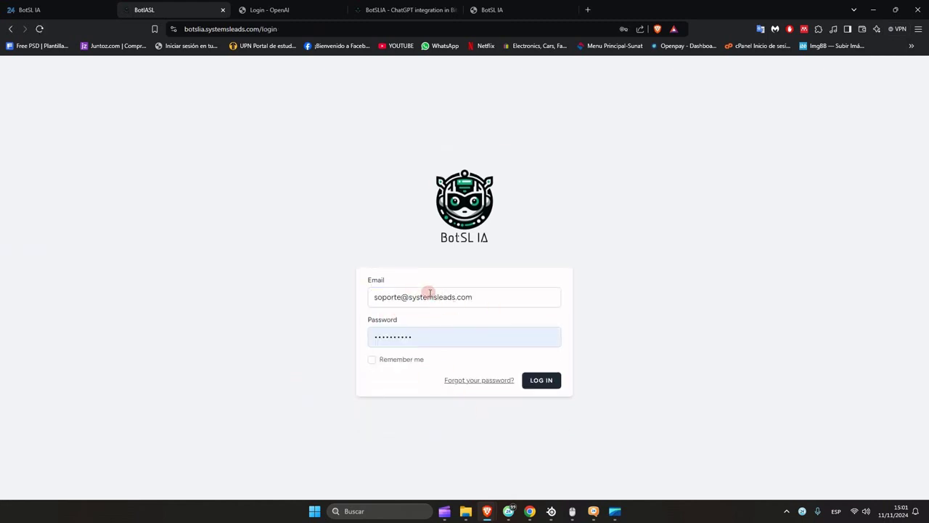
left_click(545, 379)
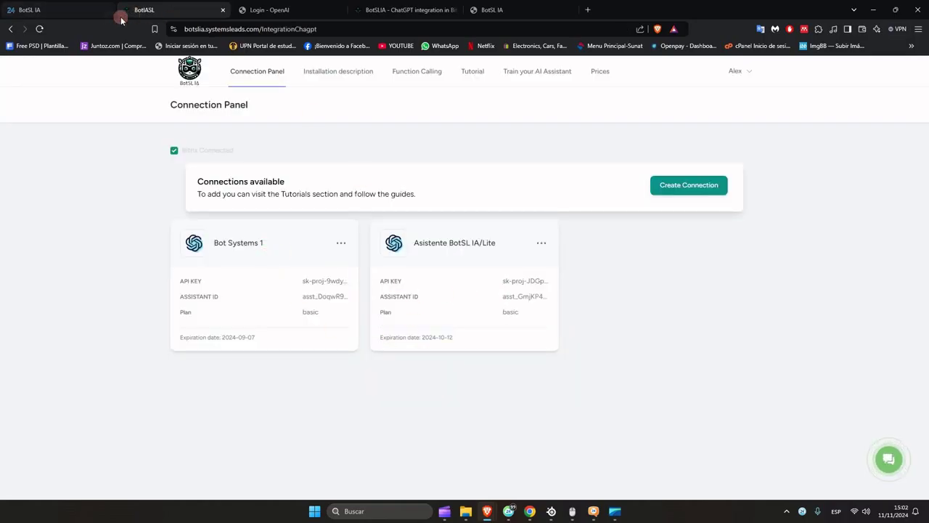
- Return to the BotSL IA application page in Bitrix24 and integrate ChatGPT to the account
left_click(83, 5)
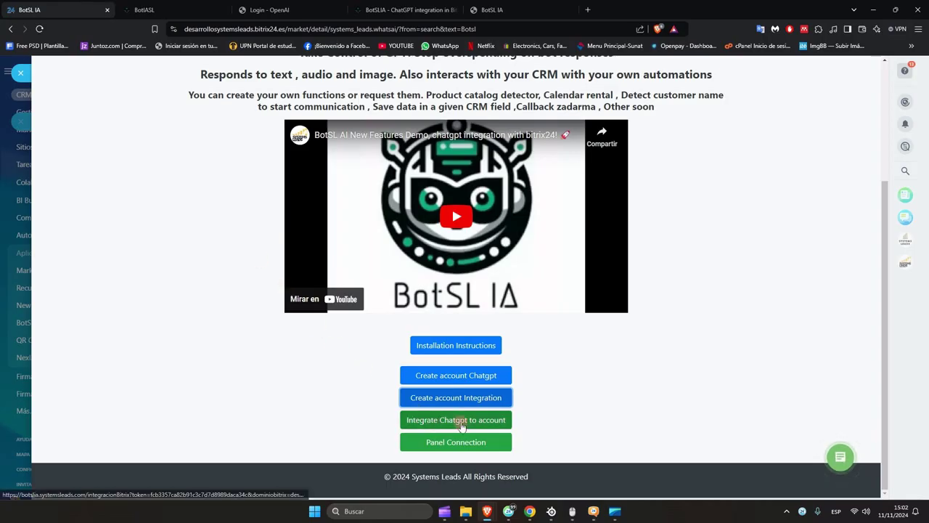
left_click(524, 420)
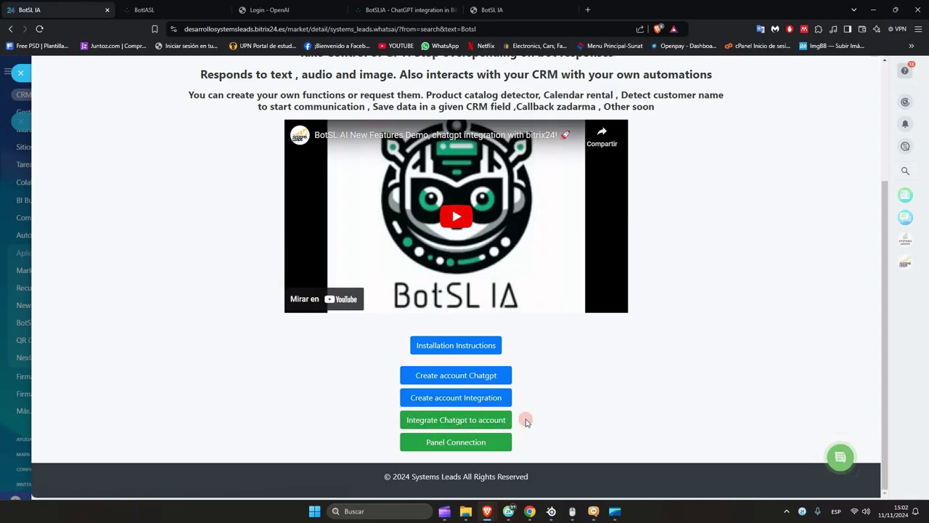
left_click(506, 428)
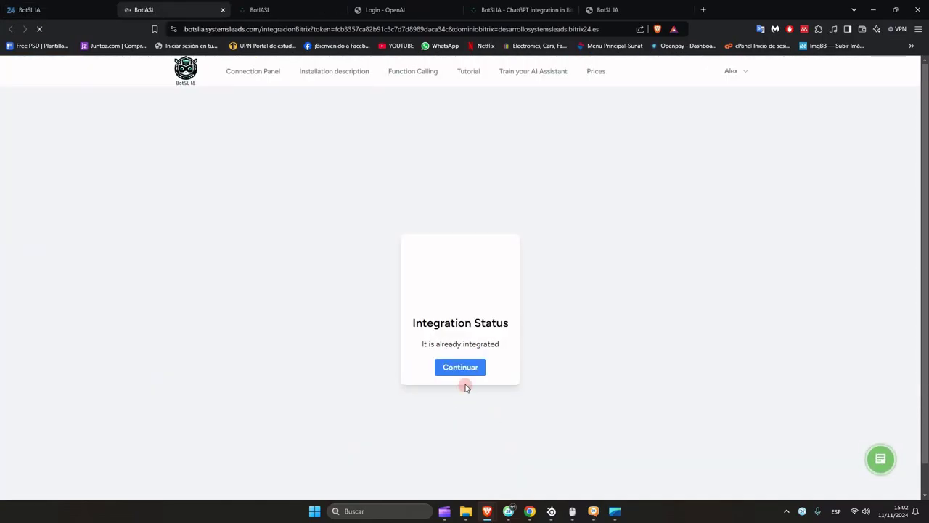
- Continue from the integration status page, return to the BotSL IA application page in Bitrix24 and open the connection panel
left_click(459, 368)
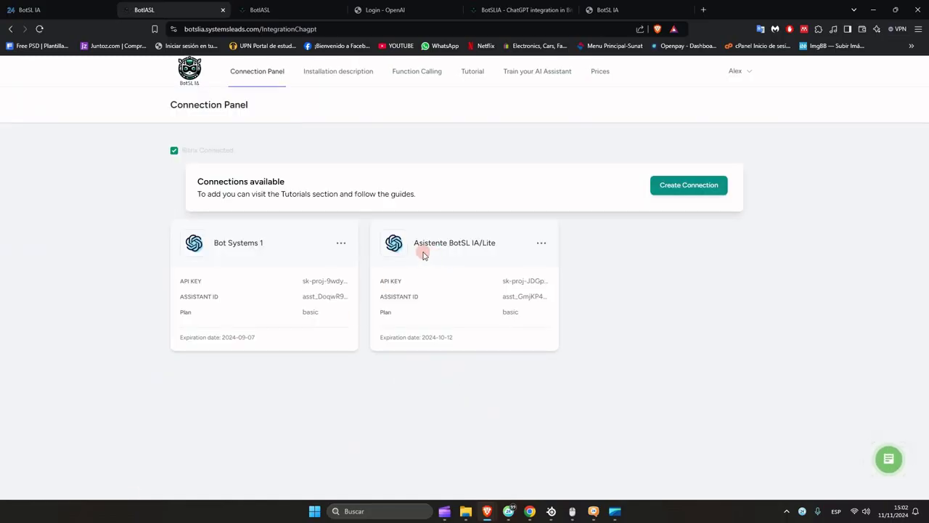
left_click(102, 10)
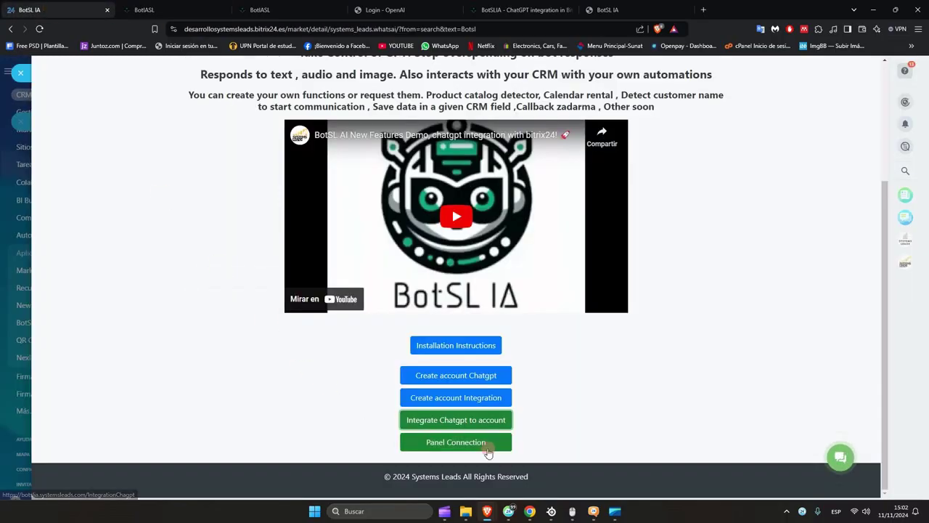
left_click(476, 444)
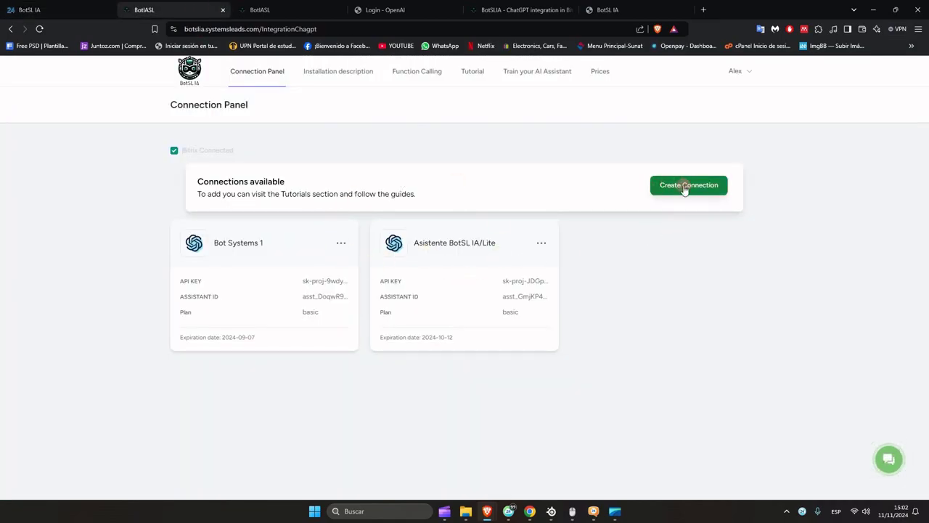
- Start a new ChatGPT connection and review its credentials, automation trigger and advanced automation settings
left_click(685, 187)
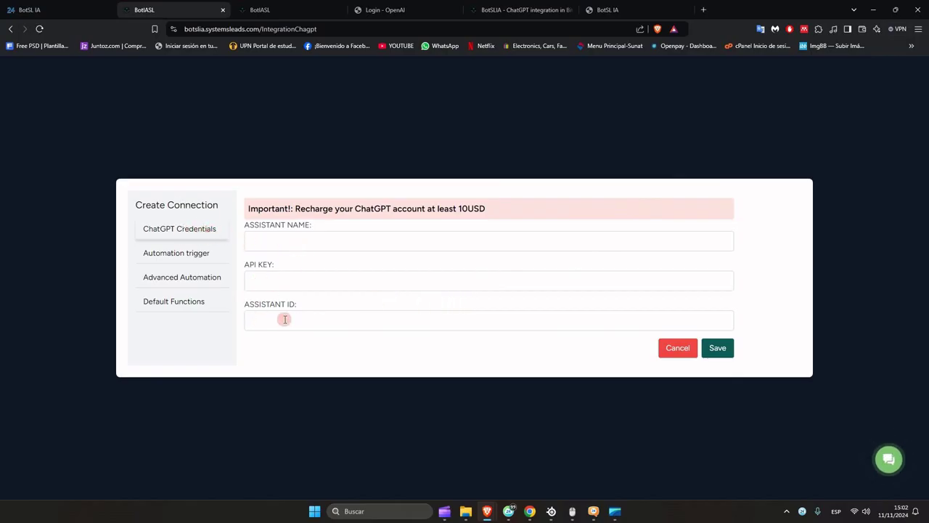
left_click(197, 259)
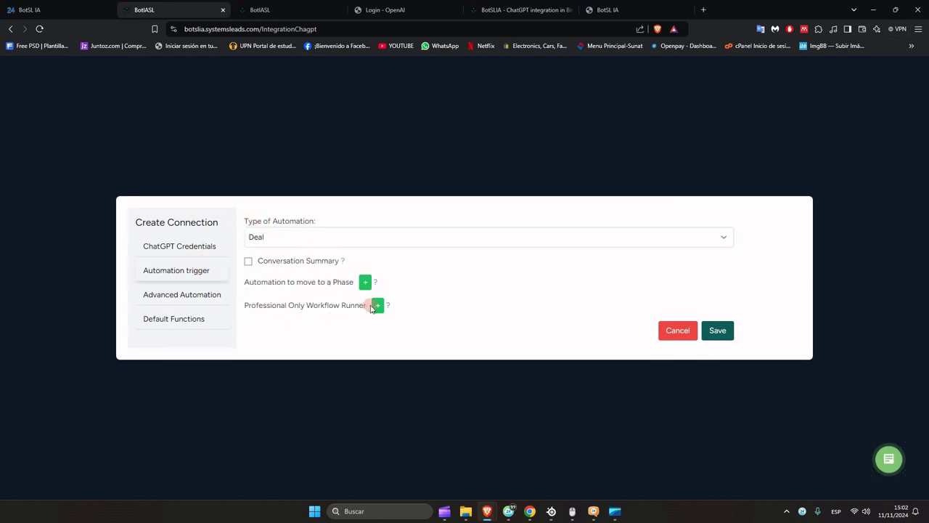
left_click(188, 297)
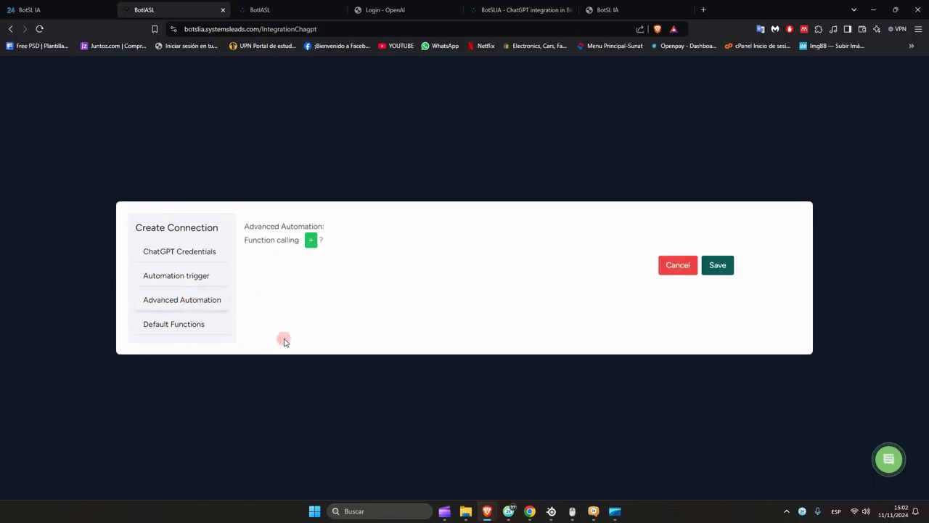
- Open the function calling guide from the advanced automation settings and look through how functions are created
left_click(323, 243)
scroll(433, 343, "down", 3)
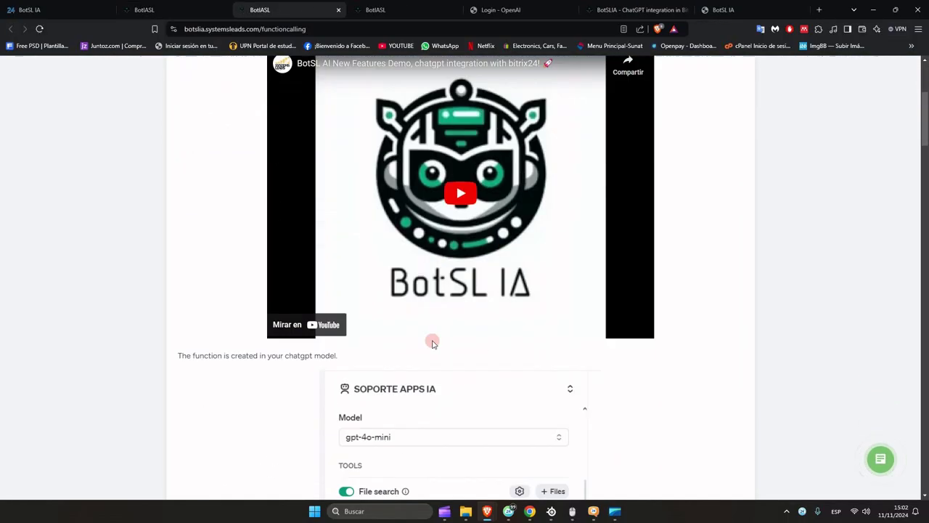
scroll(432, 342, "down", 10)
- Return to the new connection form, check its default functions and save the form
left_click(186, 6)
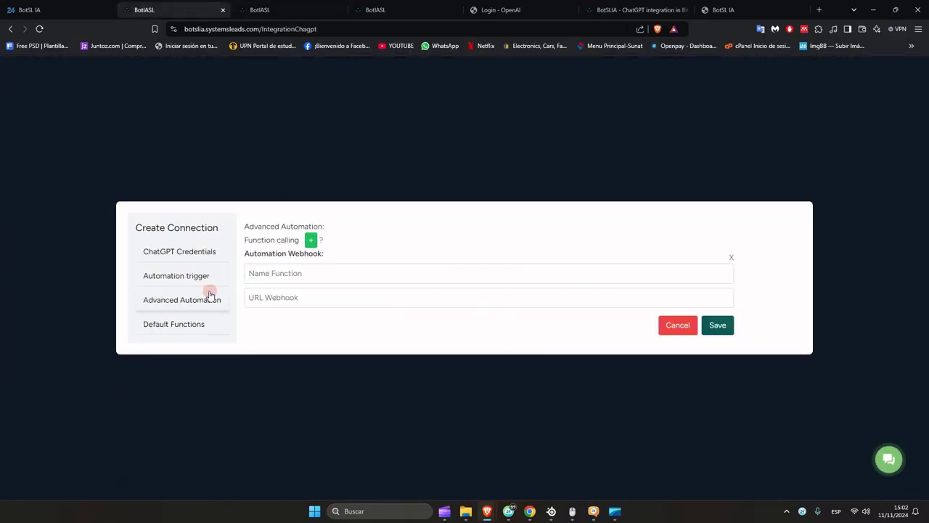
left_click(182, 326)
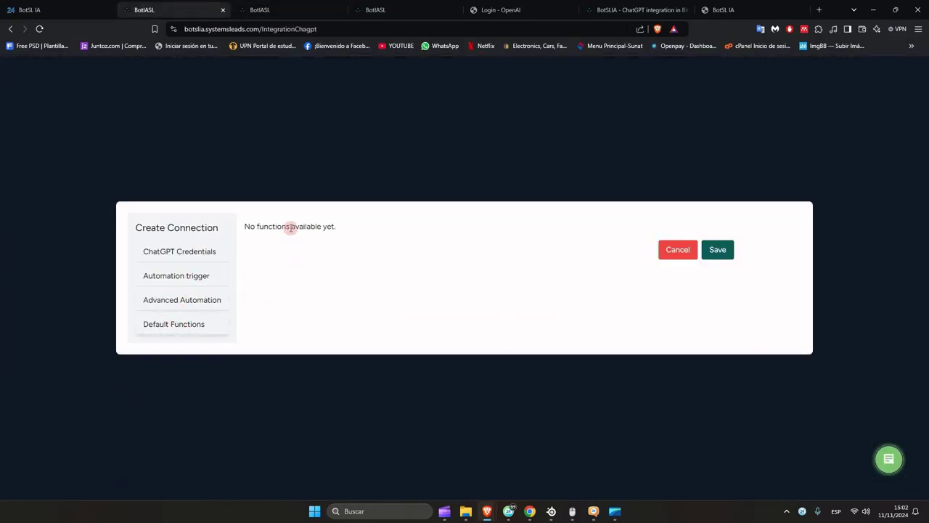
left_click(718, 253)
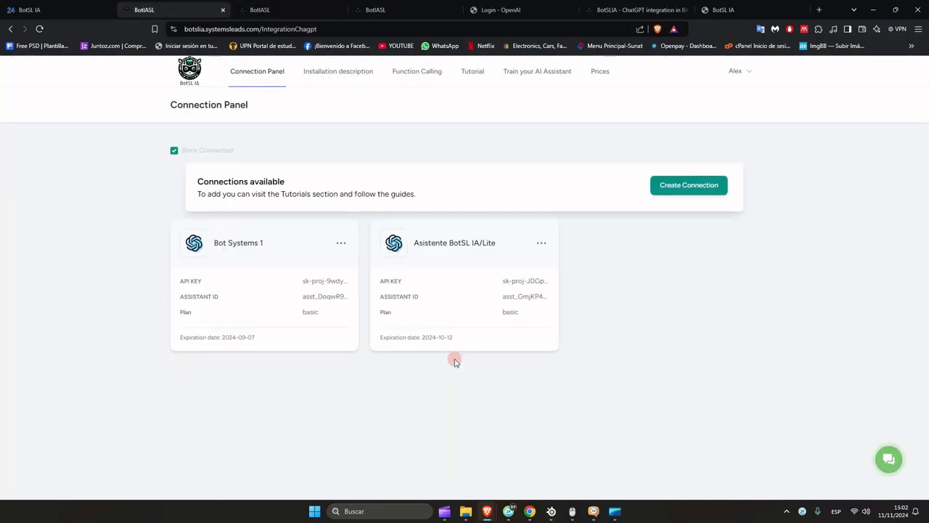
- Return to Bitrix24, close the BotSL IA application and the Market, and go to the Contact center
left_click(67, 11)
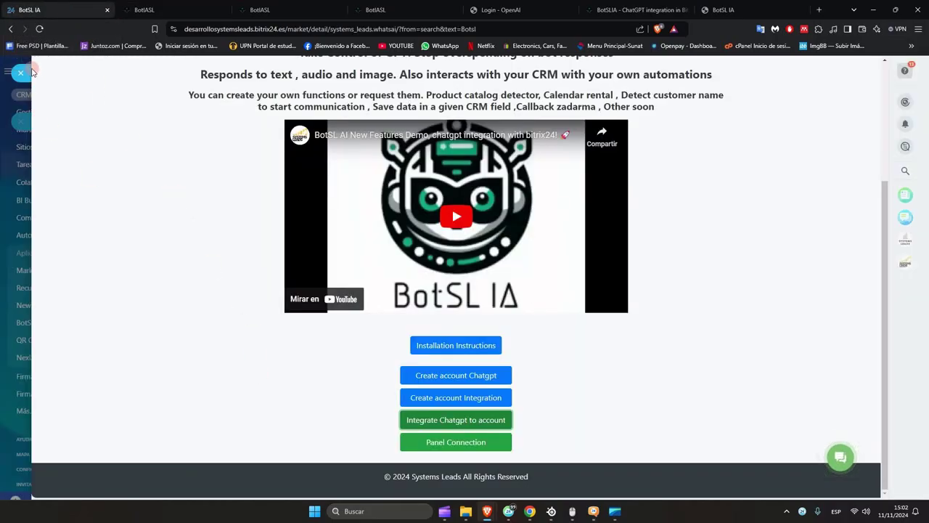
left_click(29, 72)
left_click(316, 74)
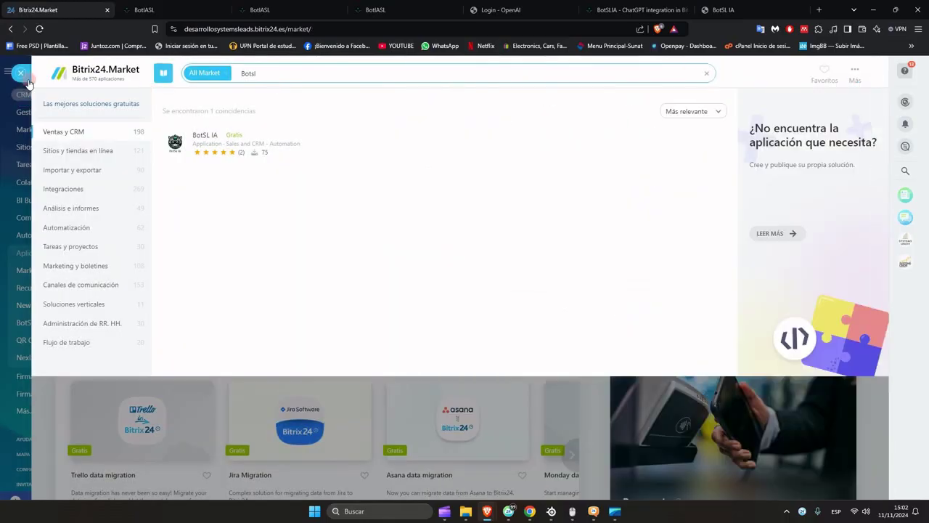
left_click(28, 81)
left_click(338, 115)
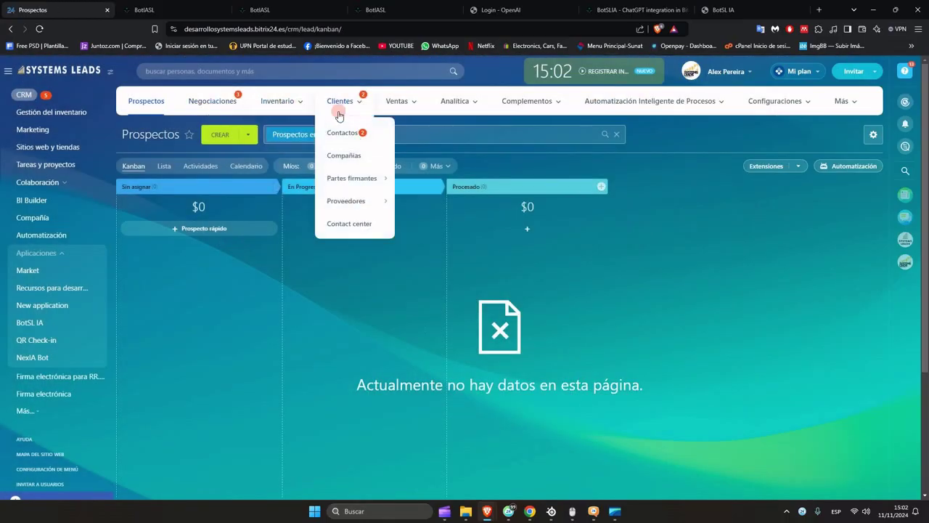
left_click(365, 225)
- Open the Chat en vivo channel's settings in the Contact center and go to its chatbot configuration
left_click(321, 248)
left_click(342, 279)
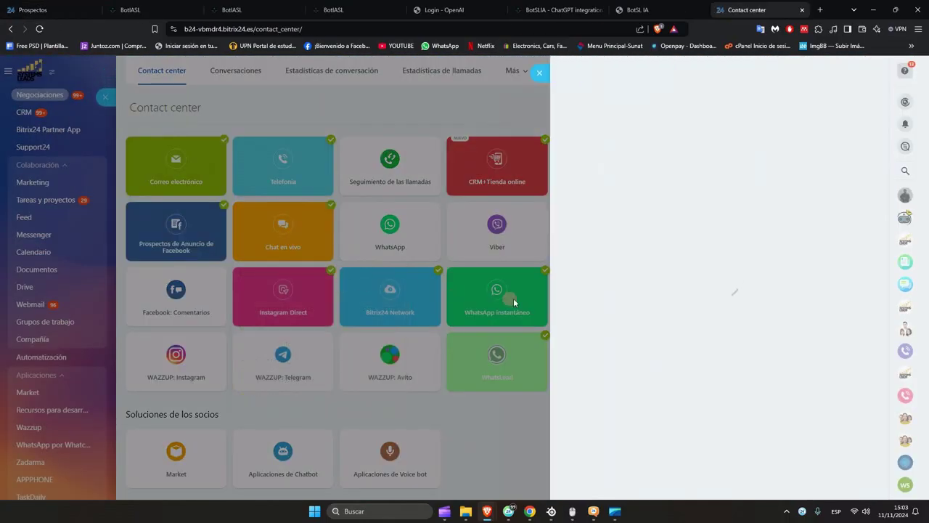
left_click(831, 311)
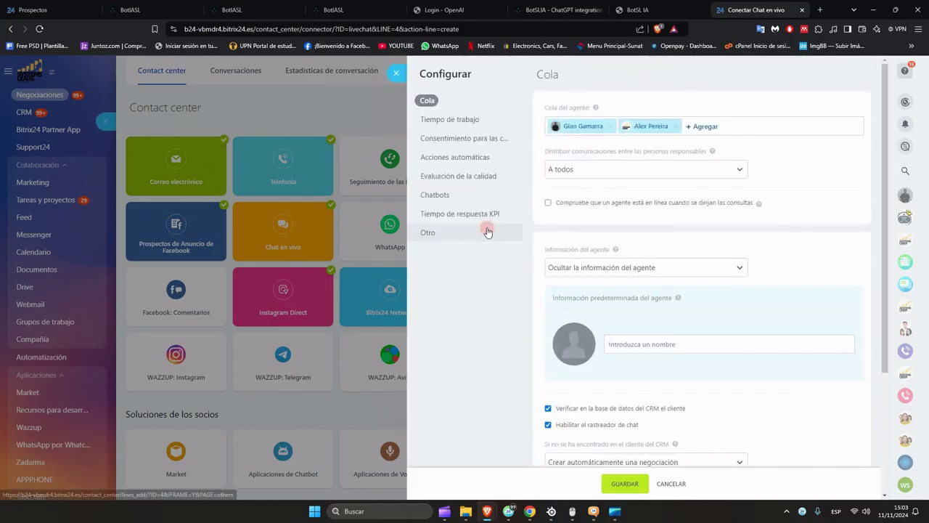
left_click(462, 196)
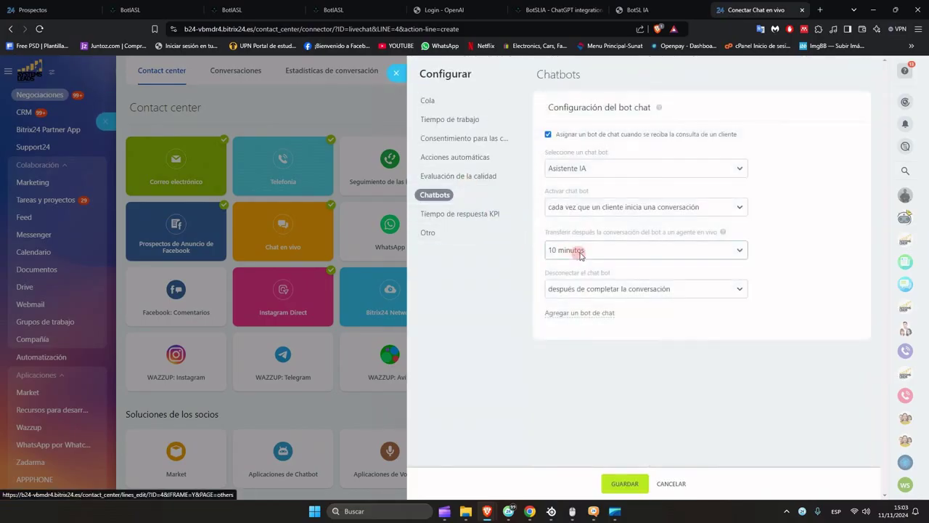
- View the chatbots available for assignment to the live chat and close the channel settings without choosing another
left_click(668, 169)
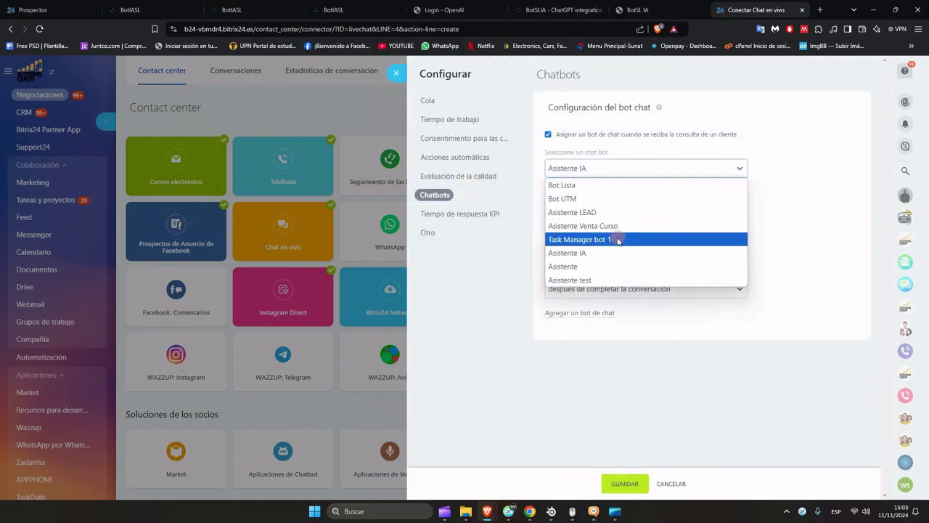
left_click(503, 267)
left_click(397, 73)
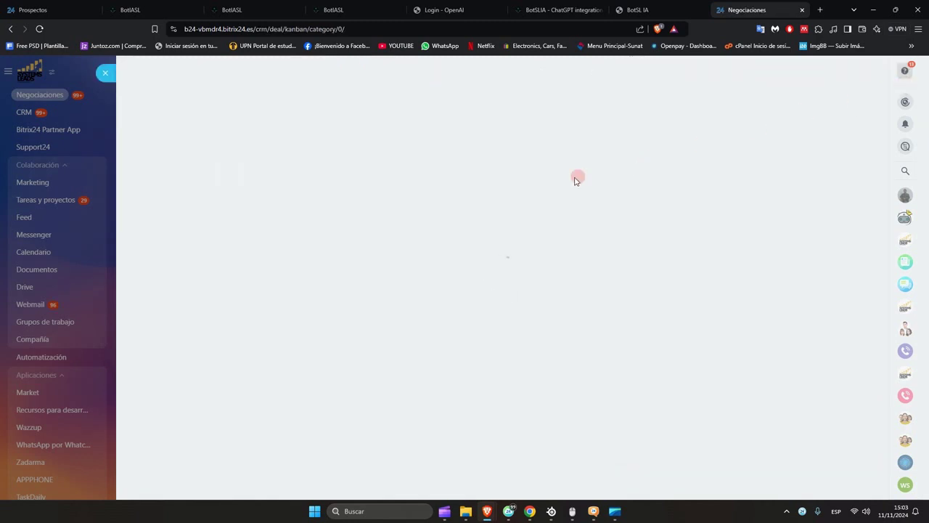